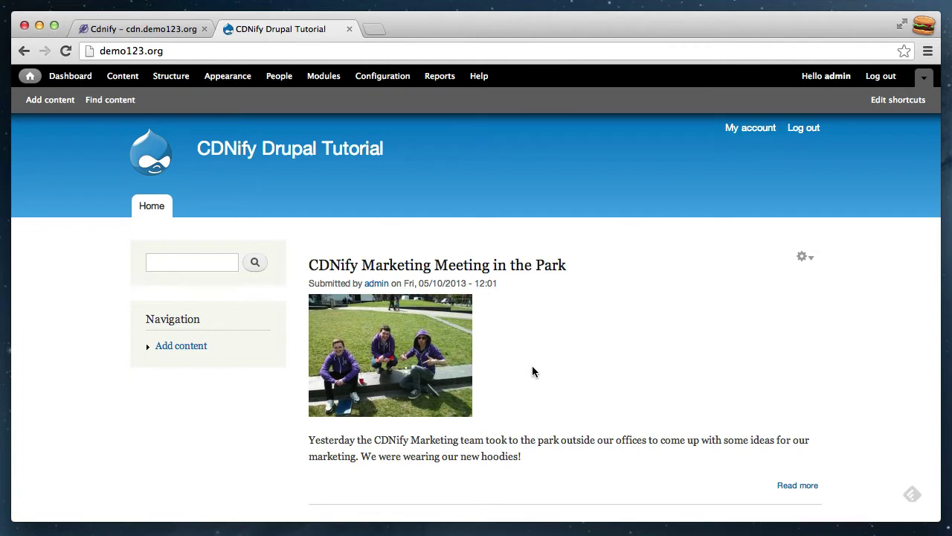
Open the 'CDNify Marketing Meeting in the Park' article and scroll down to its team photo.
{"action": "left_click", "coordinate": [430, 362]}
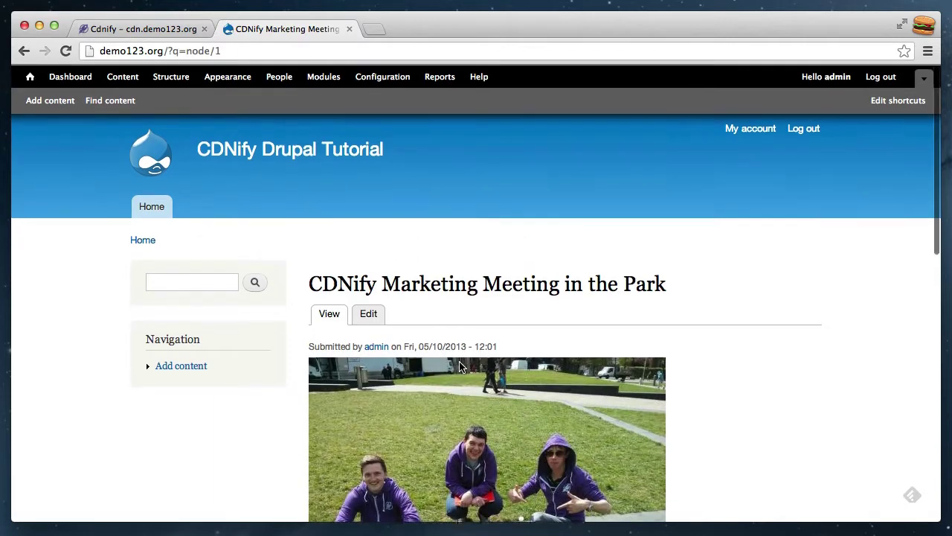
{"action": "scroll", "coordinate": [460, 364], "scroll_direction": "down", "scroll_amount": 4}
Inspect the article photo to confirm its source is demo123.org/sites/default/files.
{"action": "right_click", "coordinate": [461, 361]}
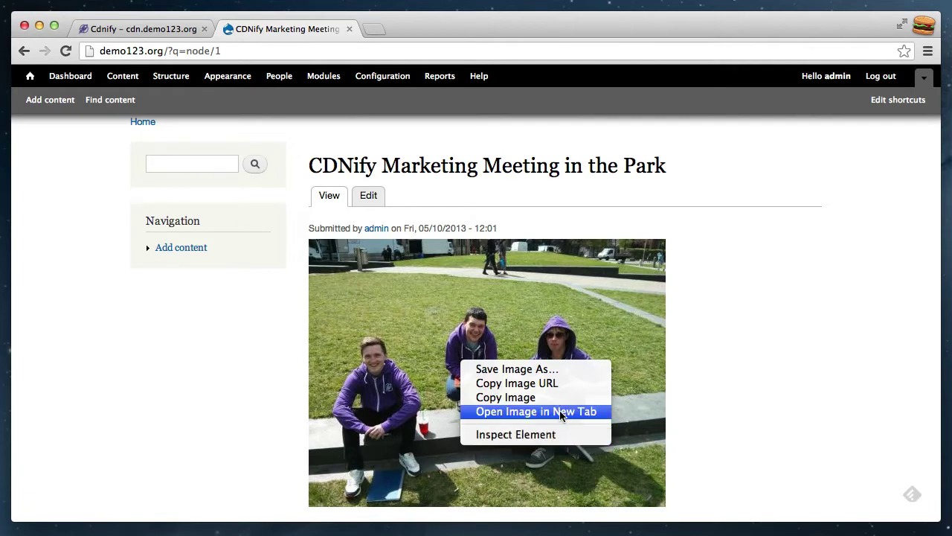
{"action": "left_click", "coordinate": [546, 439]}
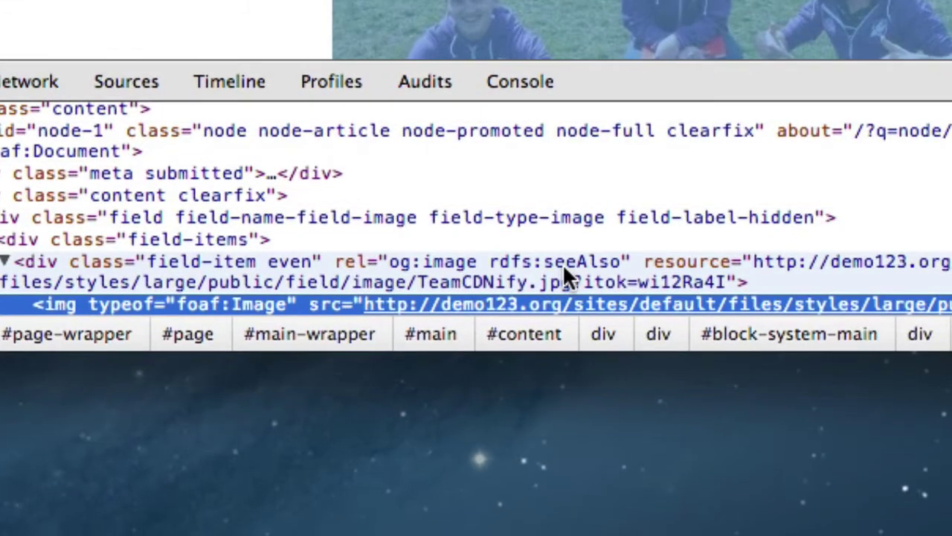
{"action": "mouse_move", "coordinate": [441, 311]}
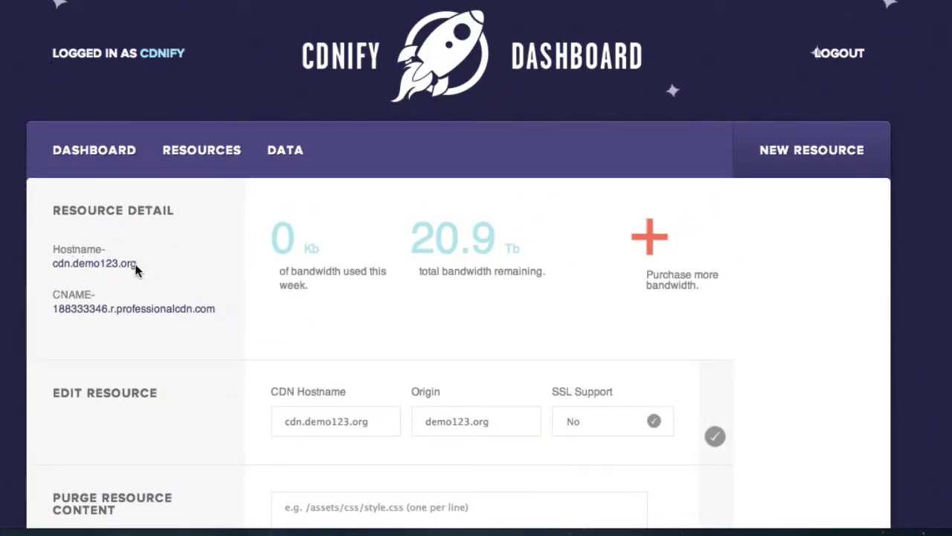
{"action": "left_click_drag", "start_coordinate": [72, 260], "coordinate": [151, 262]}
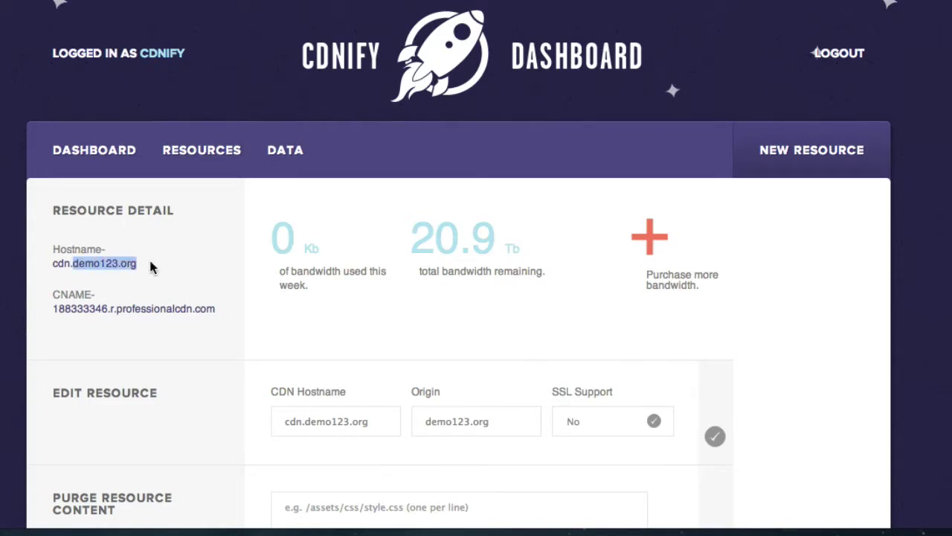
{"action": "left_click", "coordinate": [151, 266]}
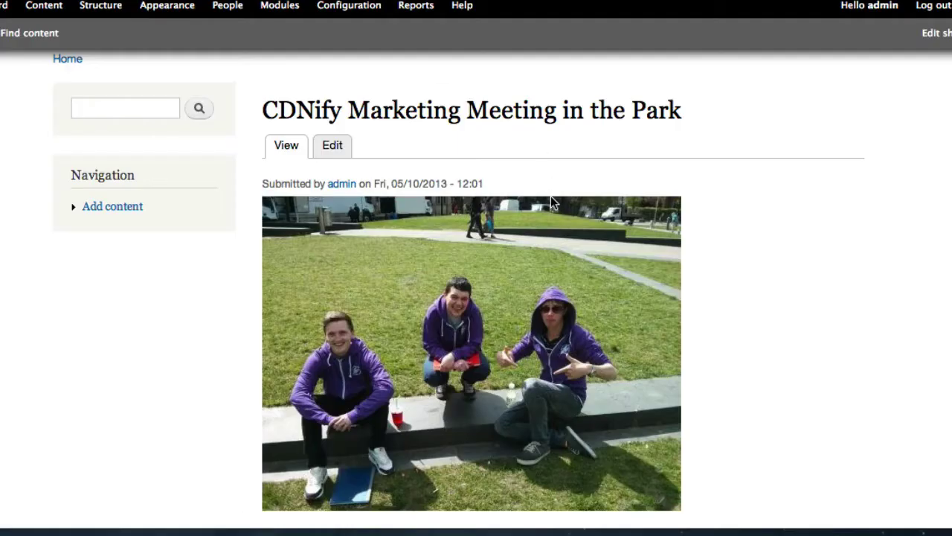
Scroll the article back up to the top of the page.
{"action": "scroll", "coordinate": [569, 211], "scroll_direction": "up", "scroll_amount": 5}
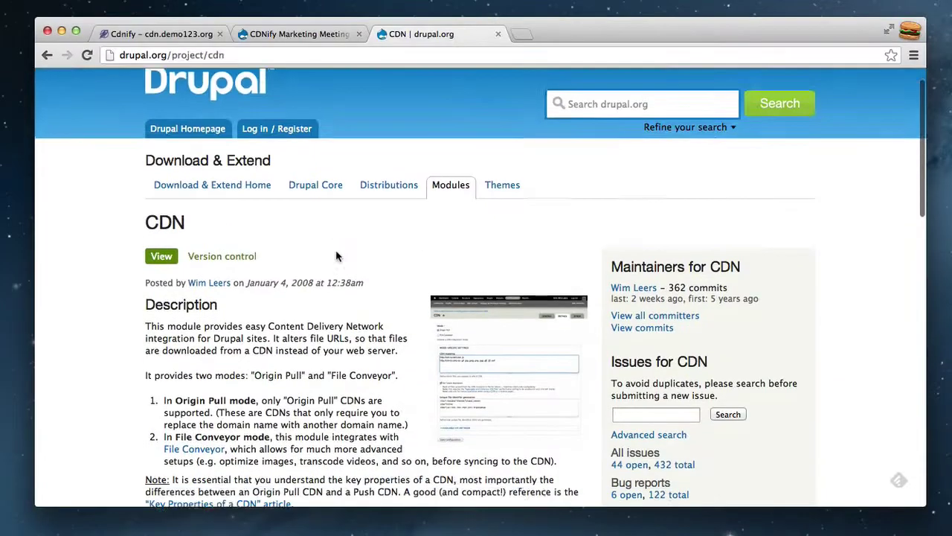
Scroll down the CDN project page to the Downloads section.
{"action": "scroll", "coordinate": [333, 257], "scroll_direction": "down", "scroll_amount": 4}
{"action": "scroll", "coordinate": [330, 266], "scroll_direction": "down", "scroll_amount": 5}
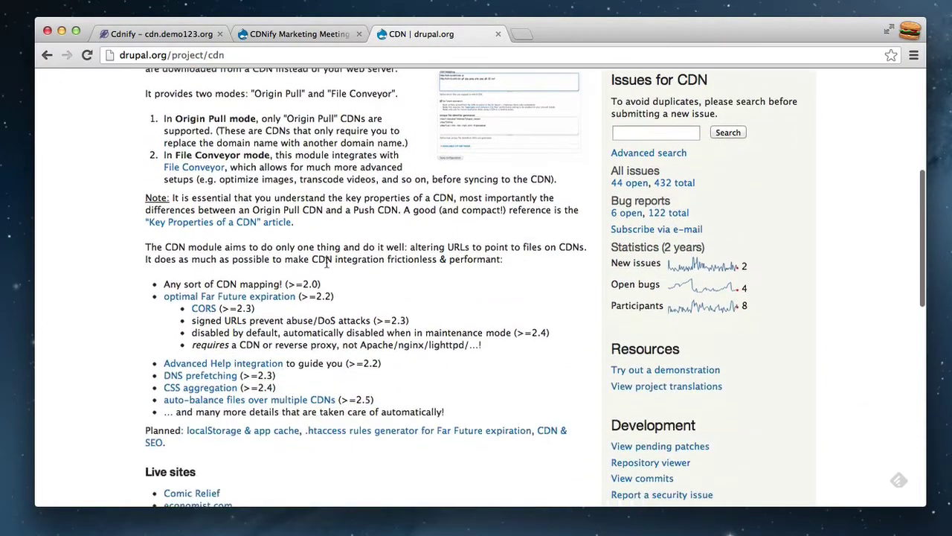
{"action": "left_click_drag", "start_coordinate": [324, 254], "coordinate": [327, 265]}
{"action": "left_click", "coordinate": [380, 244]}
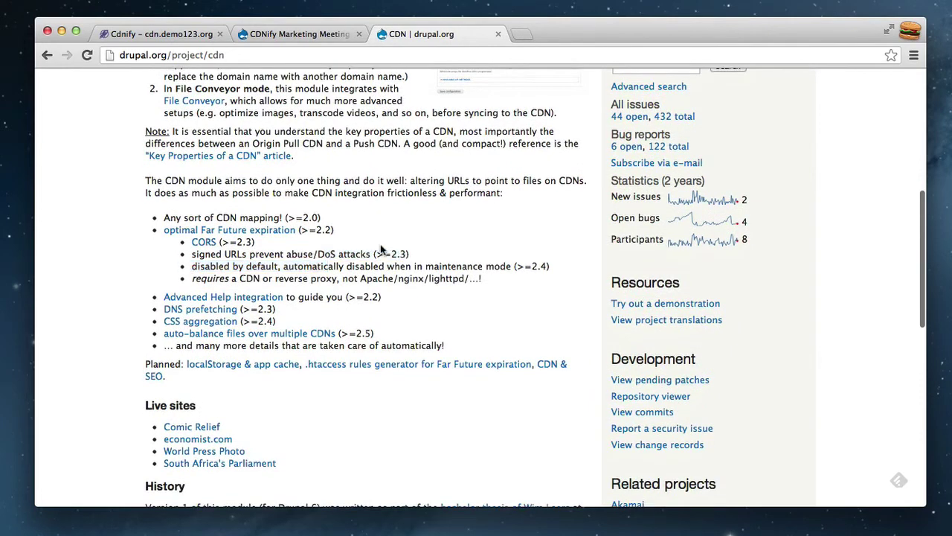
{"action": "scroll", "coordinate": [380, 246], "scroll_direction": "down", "scroll_amount": 5}
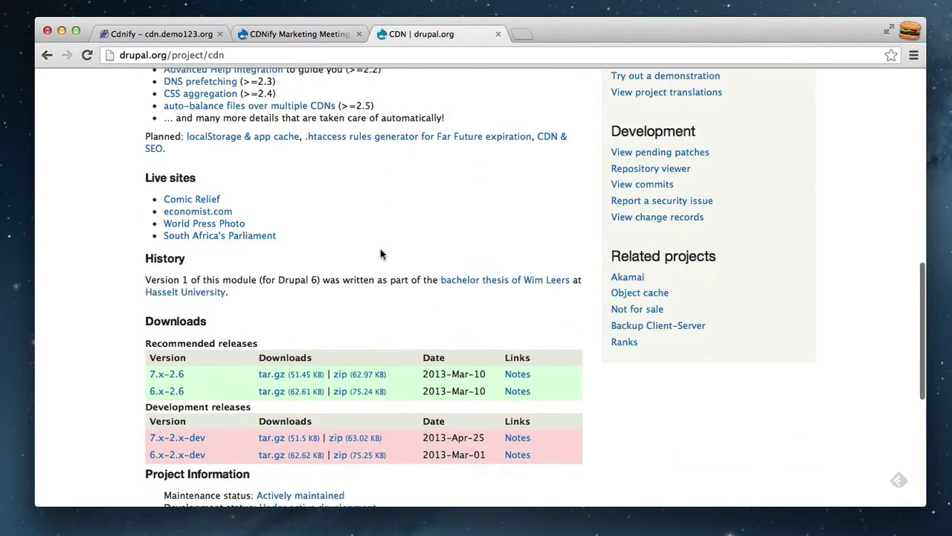
{"action": "scroll", "coordinate": [380, 255], "scroll_direction": "down", "scroll_amount": 1}
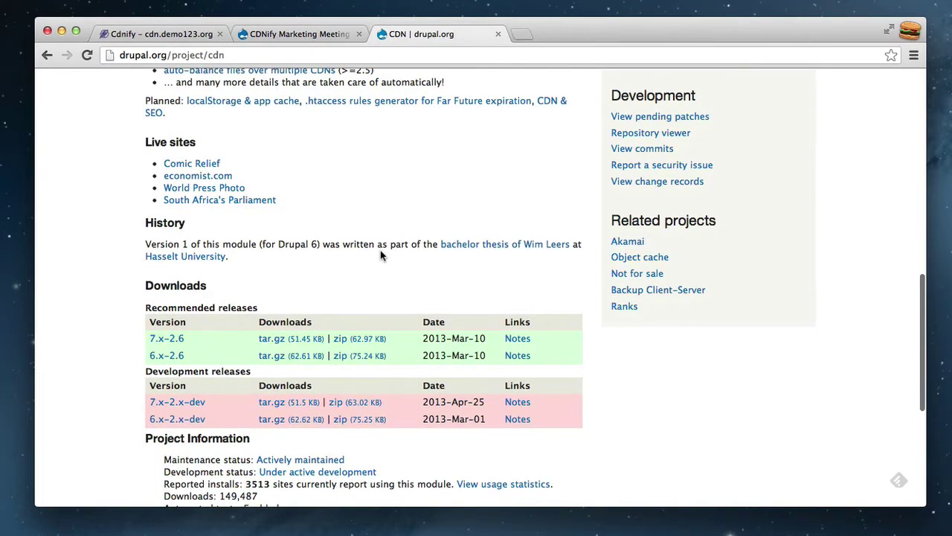
{"action": "scroll", "coordinate": [382, 255], "scroll_direction": "down", "scroll_amount": 1}
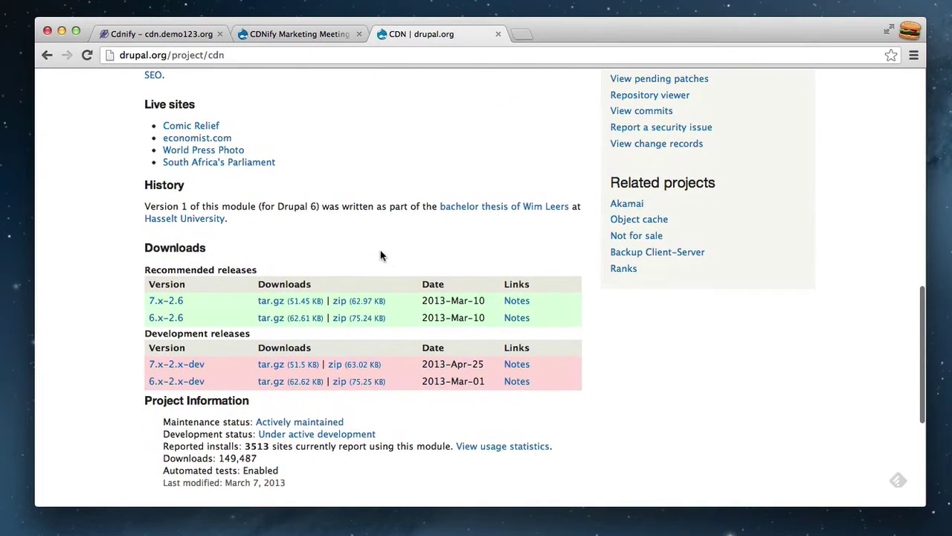
Copy the 7.x-2.6 tar.gz download link and return to the demo site's article.
{"action": "right_click", "coordinate": [295, 304]}
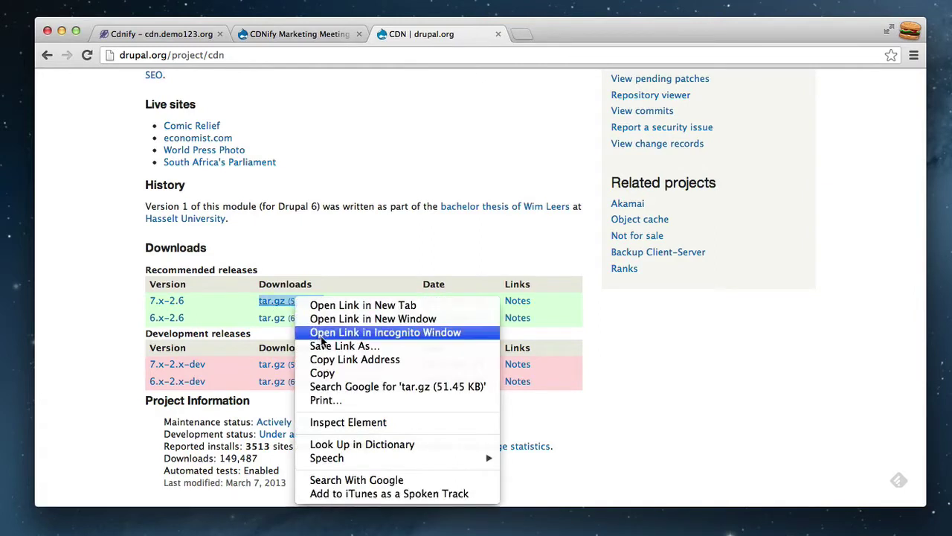
{"action": "left_click", "coordinate": [319, 359]}
{"action": "left_click", "coordinate": [263, 34]}
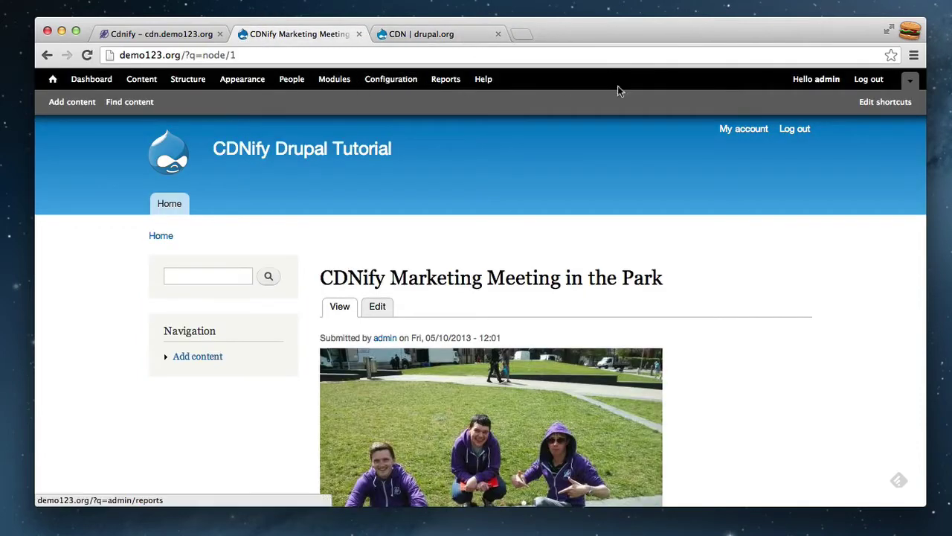
Open the Modules administration page and browse the list of core 7.22 modules.
{"action": "left_click", "coordinate": [347, 83]}
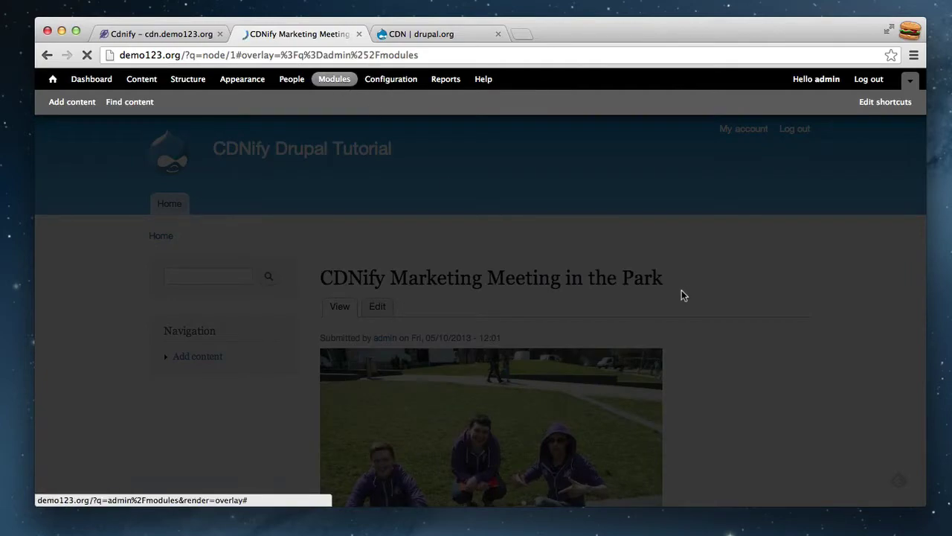
{"action": "scroll", "coordinate": [610, 296], "scroll_direction": "down", "scroll_amount": 10}
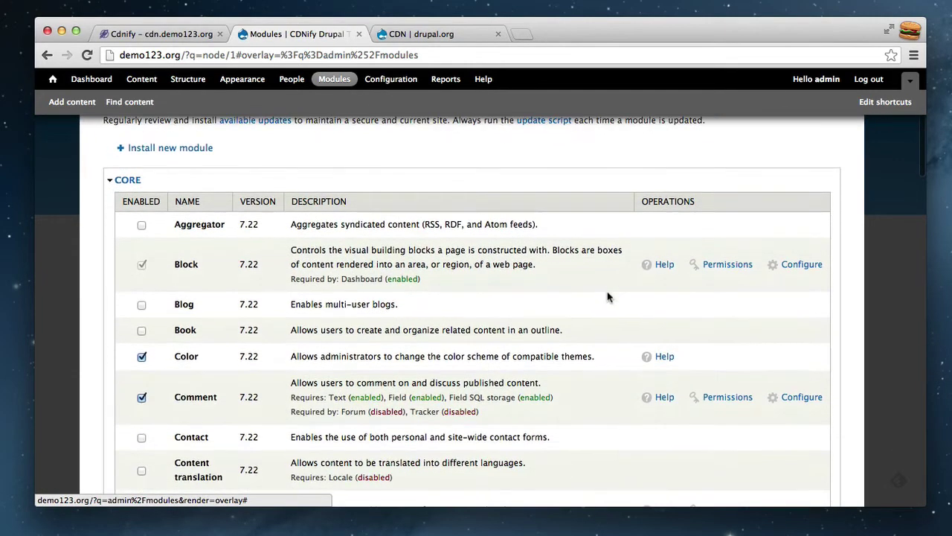
{"action": "scroll", "coordinate": [607, 296], "scroll_direction": "down", "scroll_amount": 15}
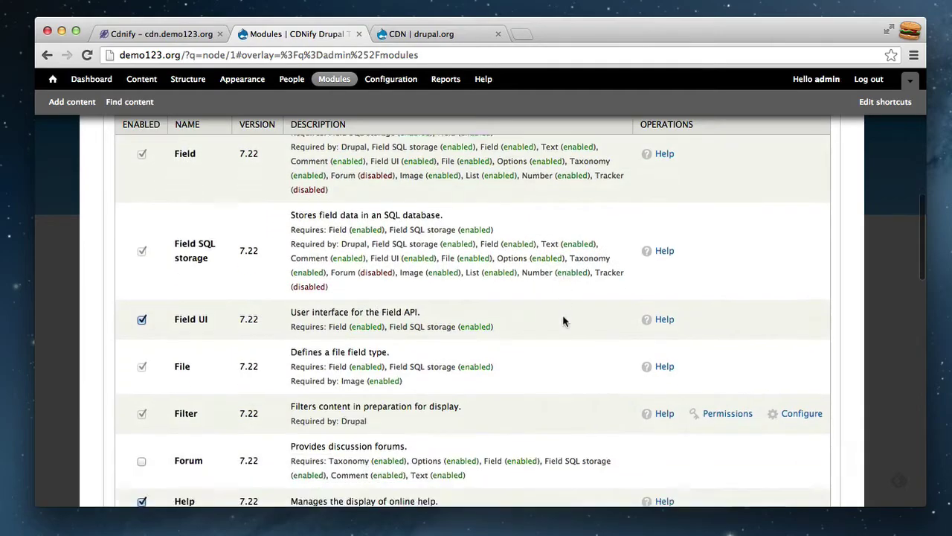
{"action": "scroll", "coordinate": [566, 316], "scroll_direction": "down", "scroll_amount": 8}
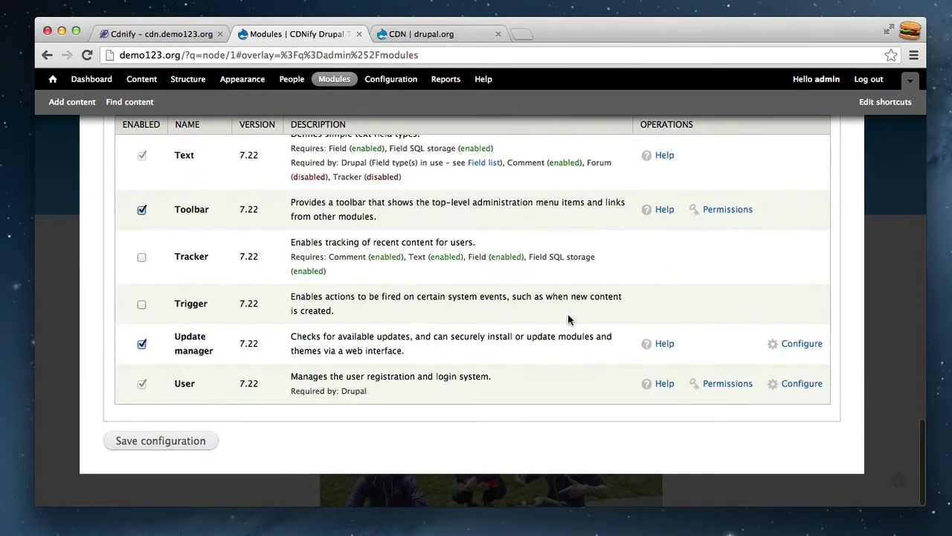
{"action": "scroll", "coordinate": [570, 319], "scroll_direction": "up", "scroll_amount": 20}
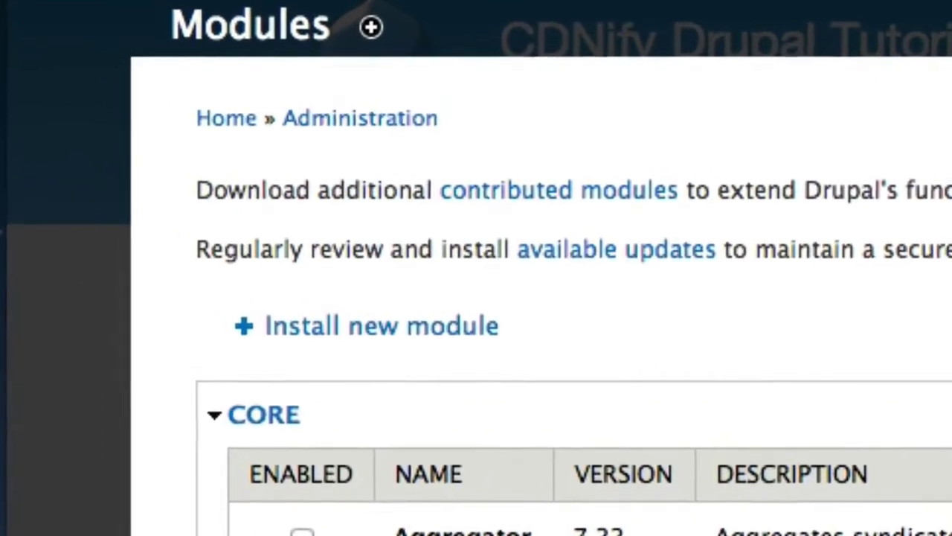
Install the CDN module by pasting the cdn-7.x-2.6.tar.gz link into Install from a URL.
{"action": "left_click", "coordinate": [378, 331]}
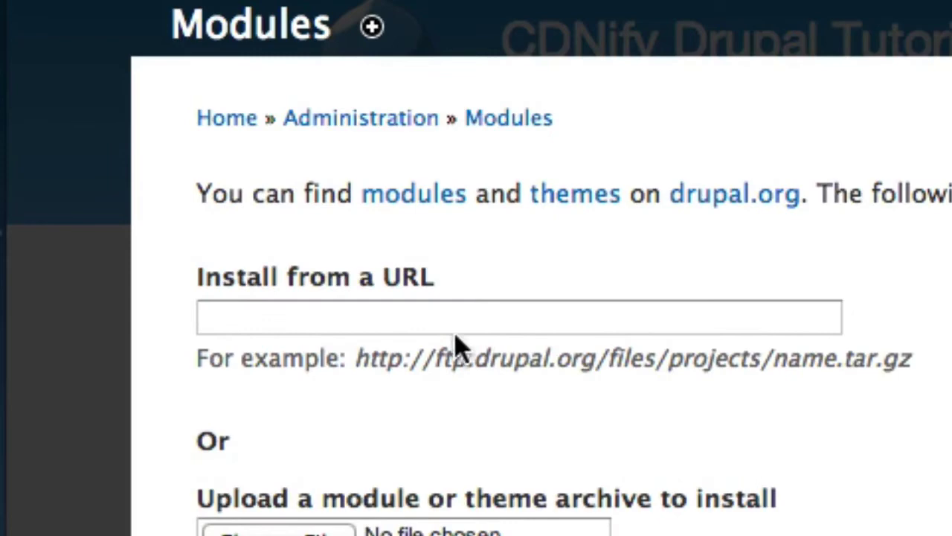
{"action": "left_click", "coordinate": [489, 318]}
{"action": "right_click", "coordinate": [491, 327]}
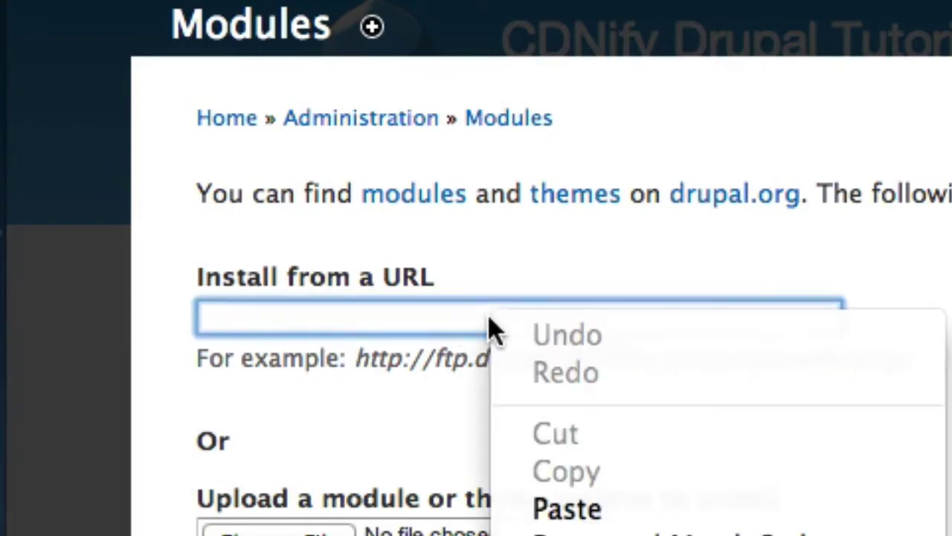
{"action": "left_click", "coordinate": [608, 510]}
{"action": "key", "text": "Down"}
{"action": "left_click", "coordinate": [610, 340]}
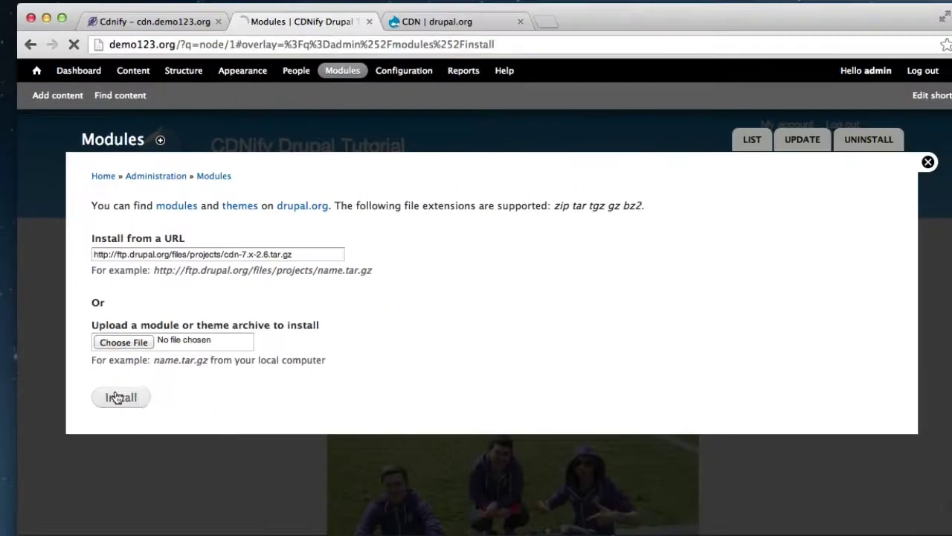
{"action": "left_click", "coordinate": [262, 535]}
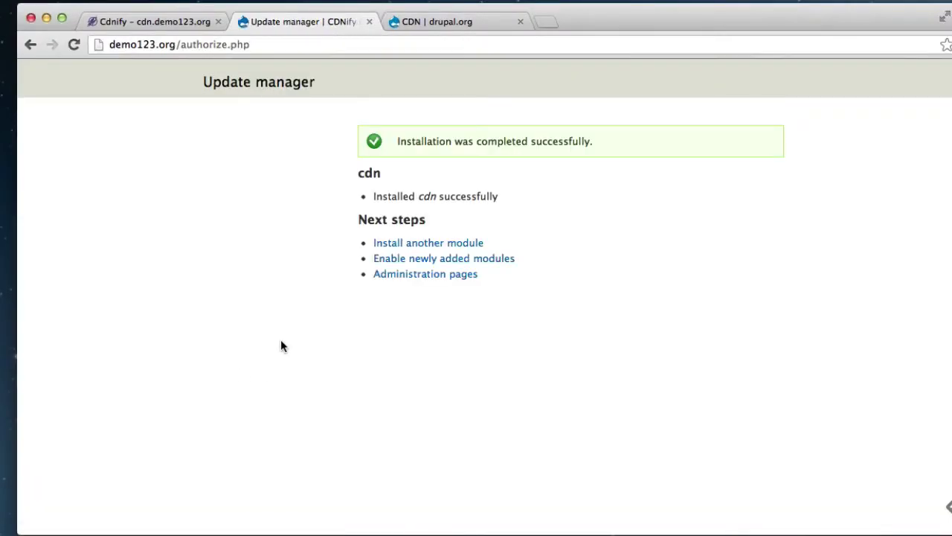
Enable the CDN 7.x-2.6 module under Performance and Scalability and save the module list.
{"action": "left_click", "coordinate": [495, 260]}
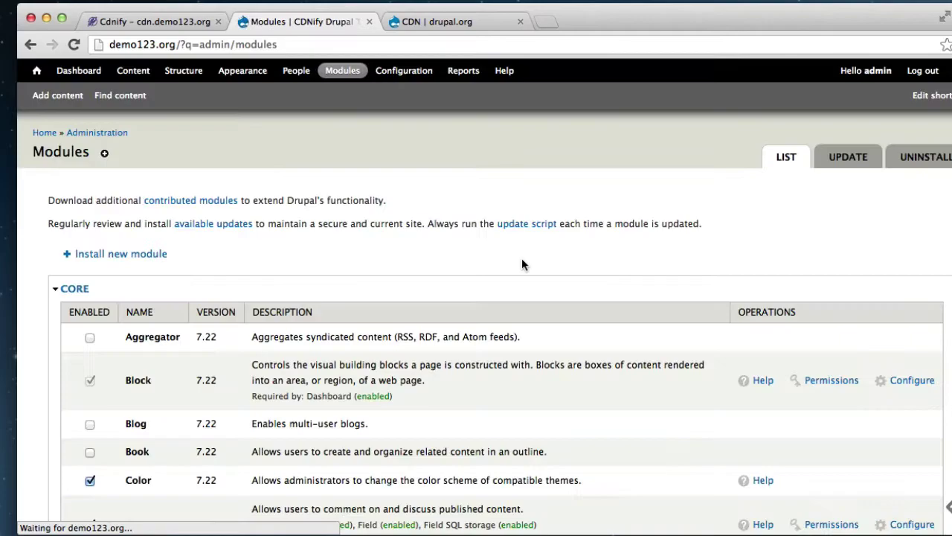
{"action": "scroll", "coordinate": [522, 258], "scroll_direction": "down", "scroll_amount": 20}
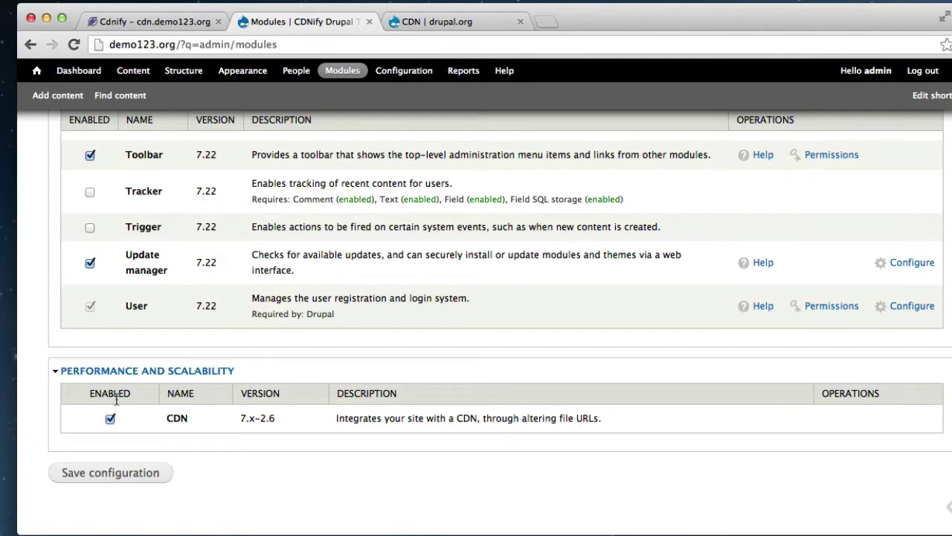
{"action": "left_click", "coordinate": [117, 467]}
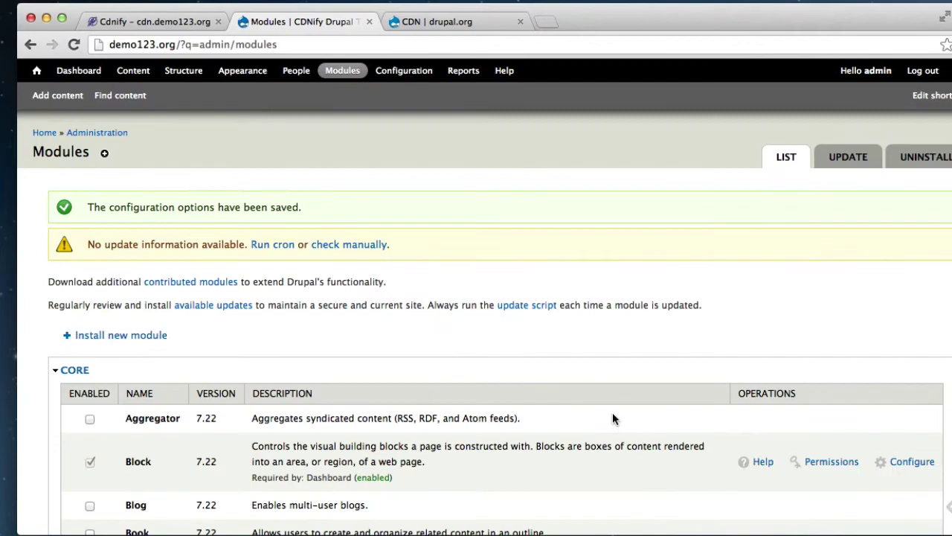
{"action": "scroll", "coordinate": [569, 364], "scroll_direction": "down", "scroll_amount": 20}
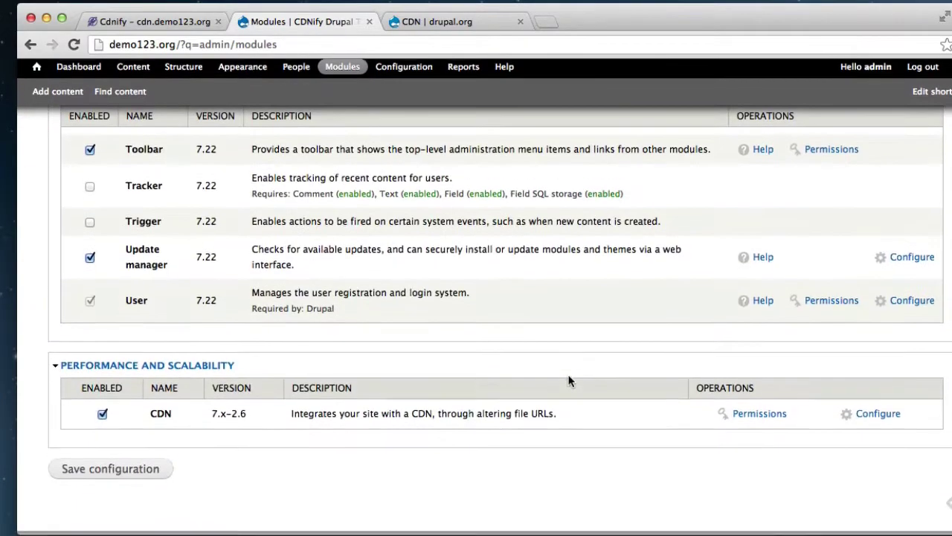
Set the CDN status to Enabled in the module's General settings and save.
{"action": "left_click", "coordinate": [891, 416]}
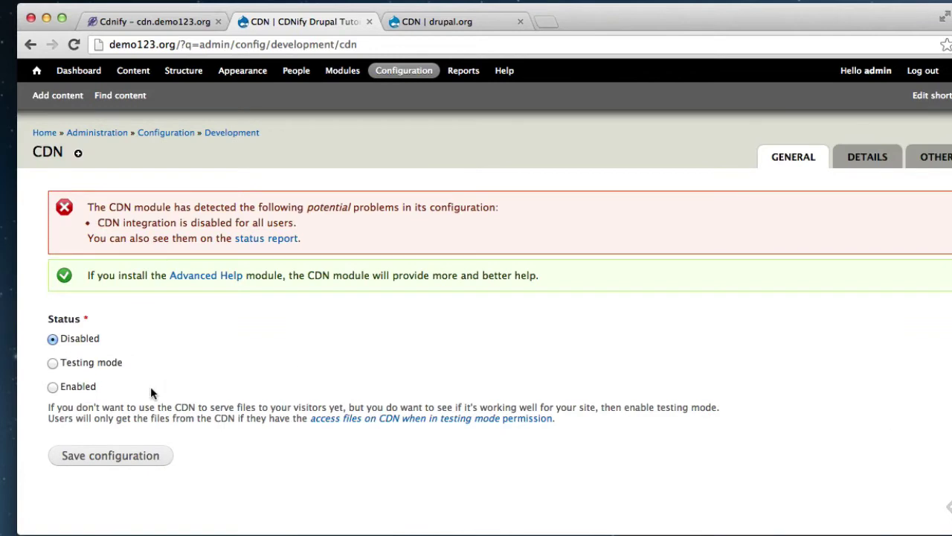
{"action": "left_click", "coordinate": [53, 388]}
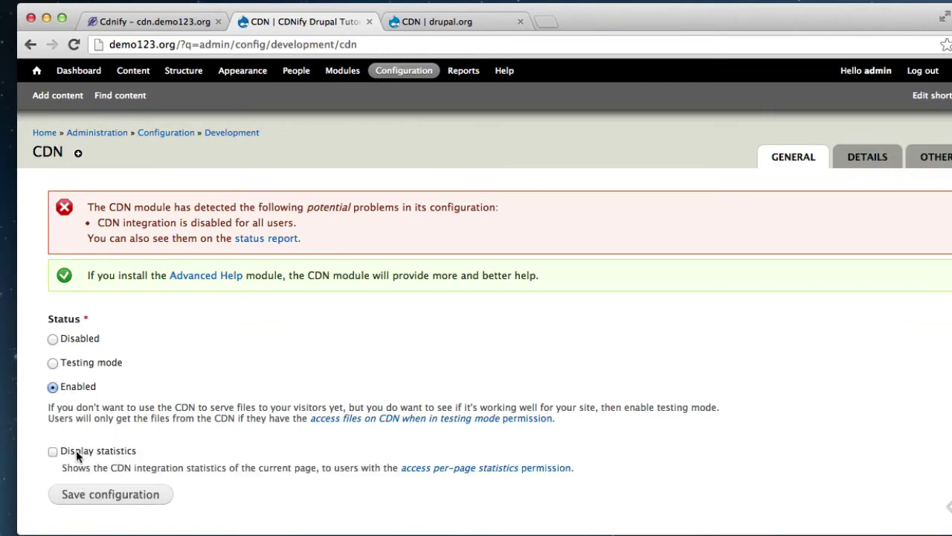
{"action": "left_click", "coordinate": [106, 495]}
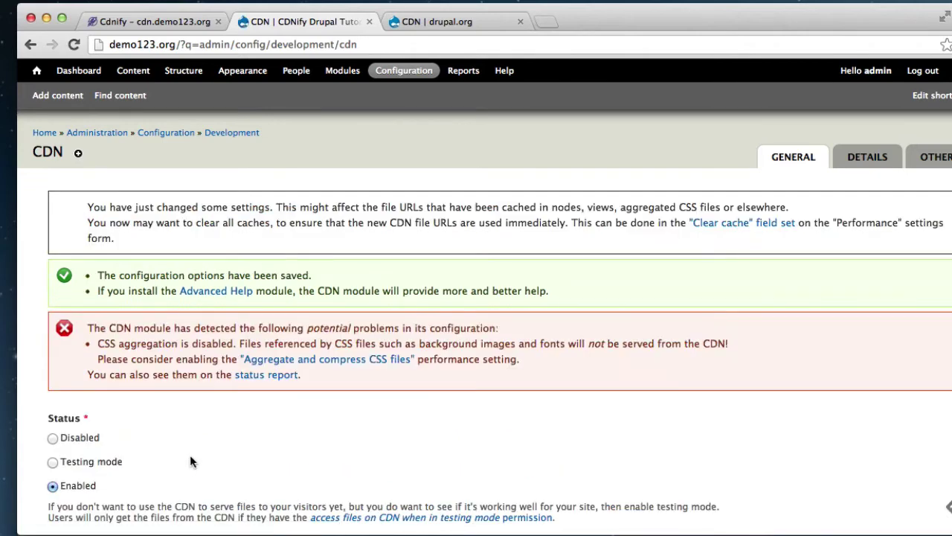
{"action": "scroll", "coordinate": [256, 398], "scroll_direction": "down", "scroll_amount": 4}
{"action": "scroll", "coordinate": [263, 395], "scroll_direction": "up", "scroll_amount": 5}
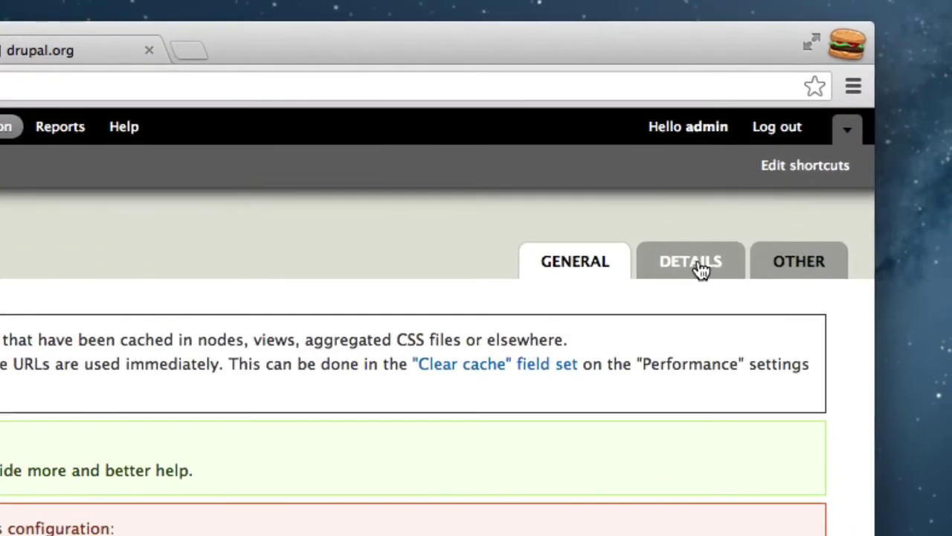
Open the CDN DETAILS settings and copy the cdn.demo123.org hostname from the CDNify dashboard.
{"action": "left_click", "coordinate": [874, 161]}
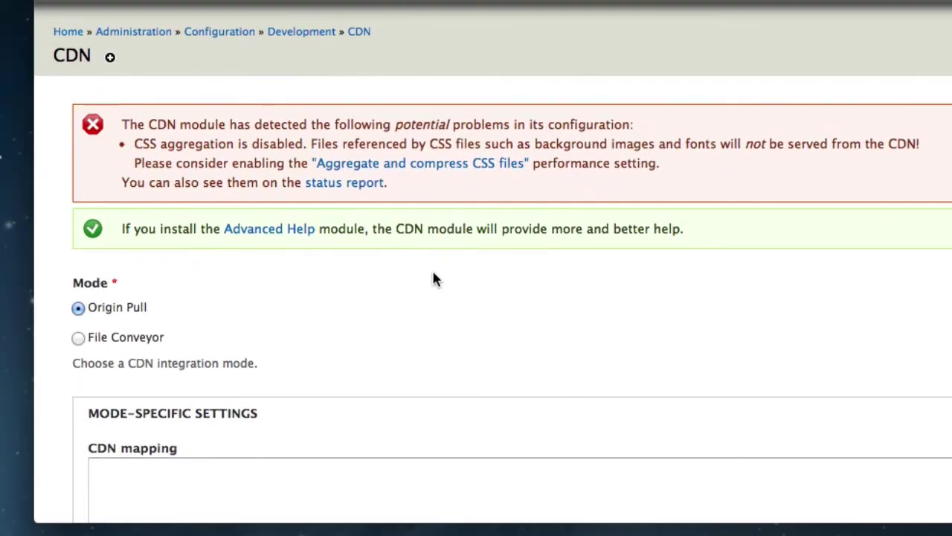
{"action": "scroll", "coordinate": [434, 271], "scroll_direction": "down", "scroll_amount": 5}
{"action": "left_click", "coordinate": [445, 235]}
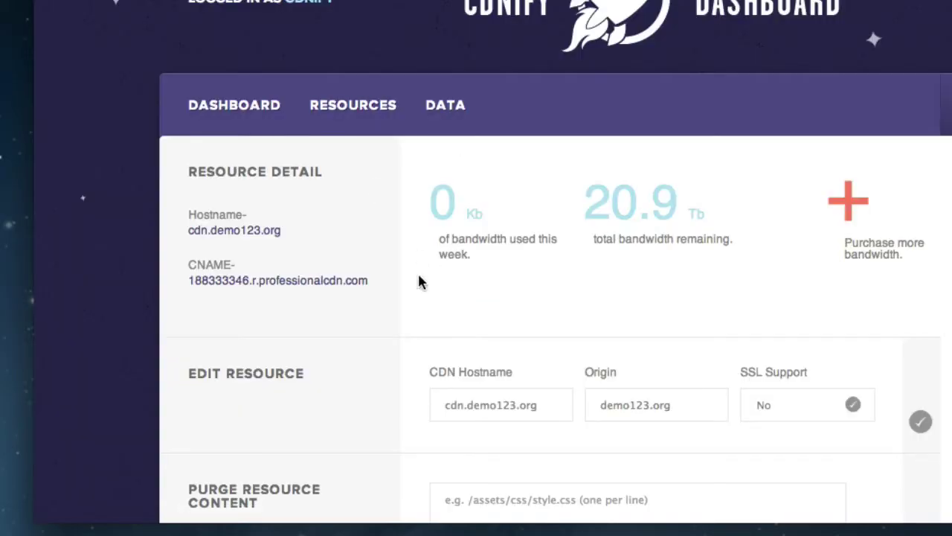
{"action": "left_click_drag", "start_coordinate": [281, 232], "coordinate": [191, 237]}
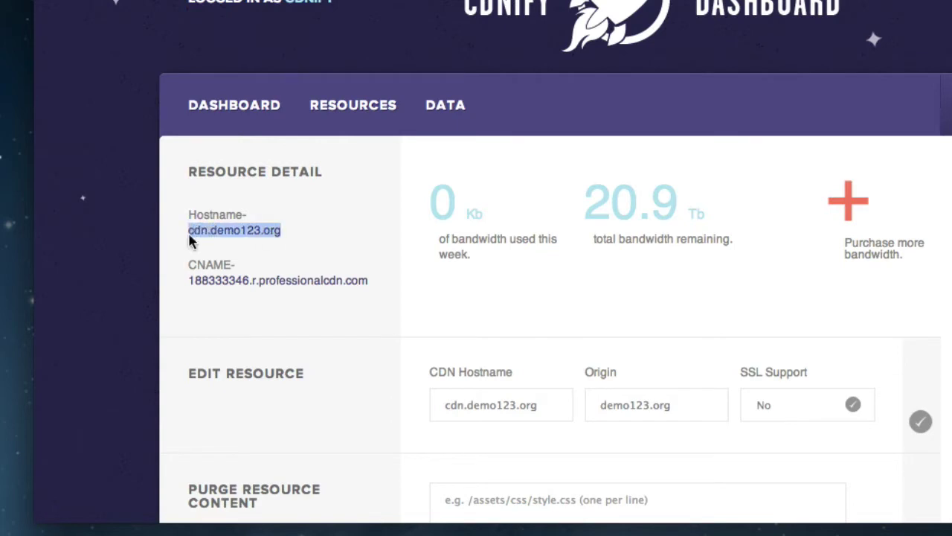
{"action": "right_click", "coordinate": [204, 228]}
{"action": "left_click", "coordinate": [223, 238]}
{"action": "left_click", "coordinate": [351, 252]}
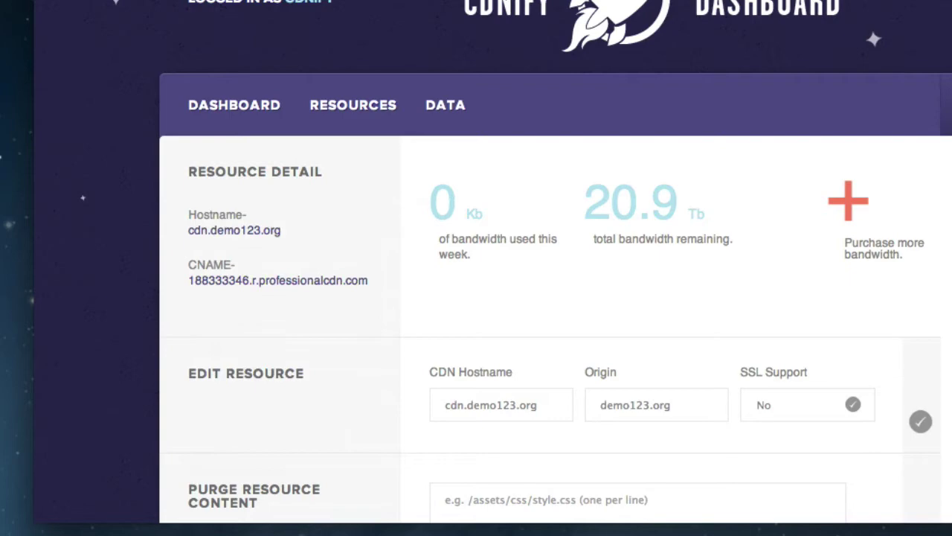
{"action": "key", "text": "ctrl+Tab"}
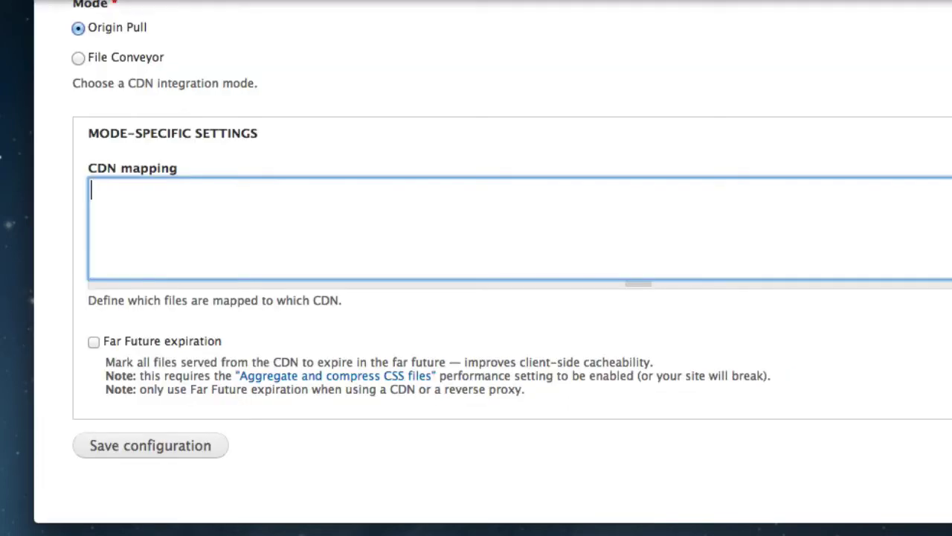
{"action": "type", "text": "r"}
{"action": "type", "text": "http"}
{"action": "key", "text": "BackSpace"}
{"action": "key", "text": "BackSpace"}
{"action": "key", "text": "BackSpace"}
{"action": "key", "text": "BackSpace"}
{"action": "type", "text": "http://cdn.demo123.org"}
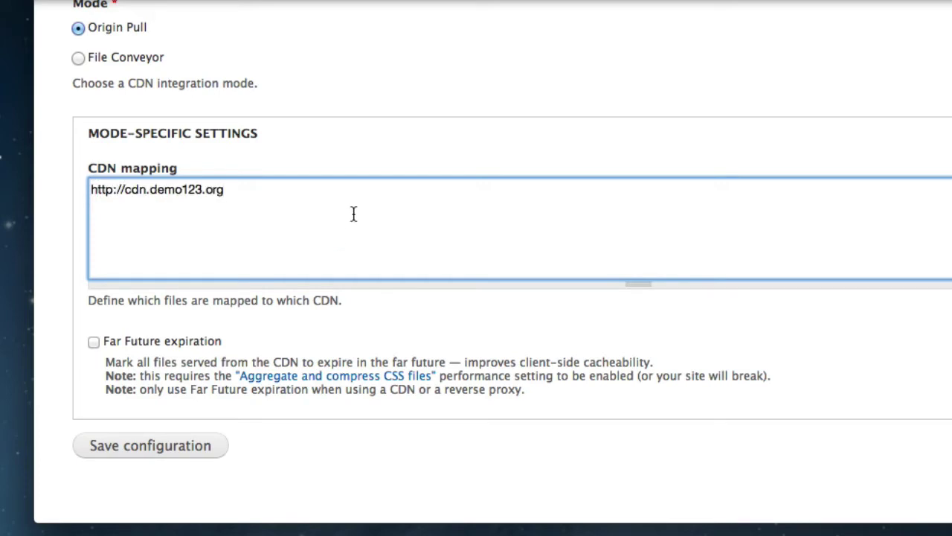
{"action": "type", "text": "/"}
{"action": "left_click", "coordinate": [172, 456]}
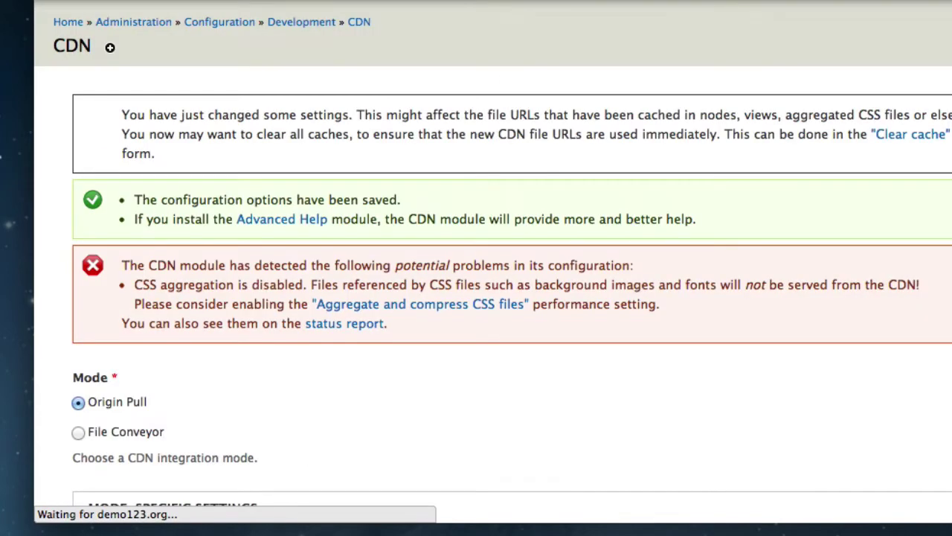
{"action": "scroll", "coordinate": [515, 138], "scroll_direction": "down", "scroll_amount": 8}
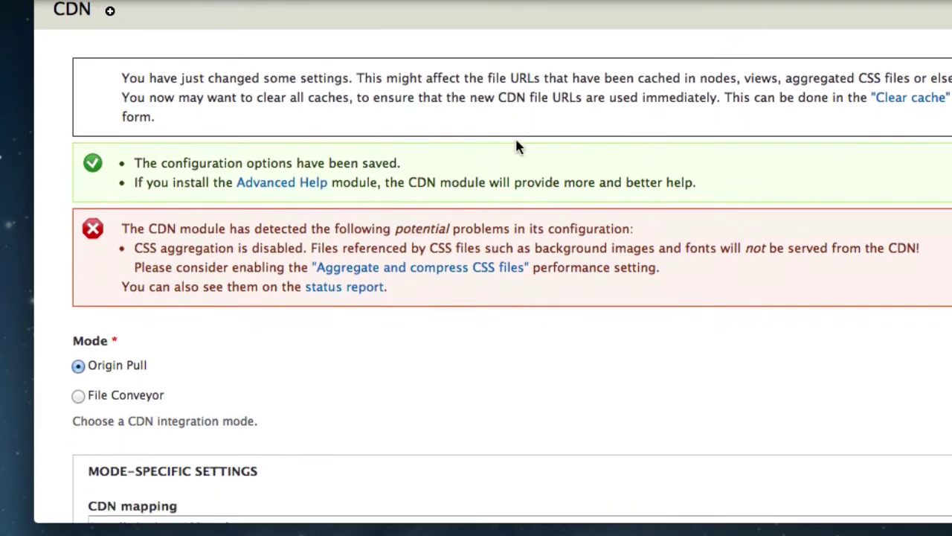
{"action": "scroll", "coordinate": [514, 138], "scroll_direction": "up", "scroll_amount": 5}
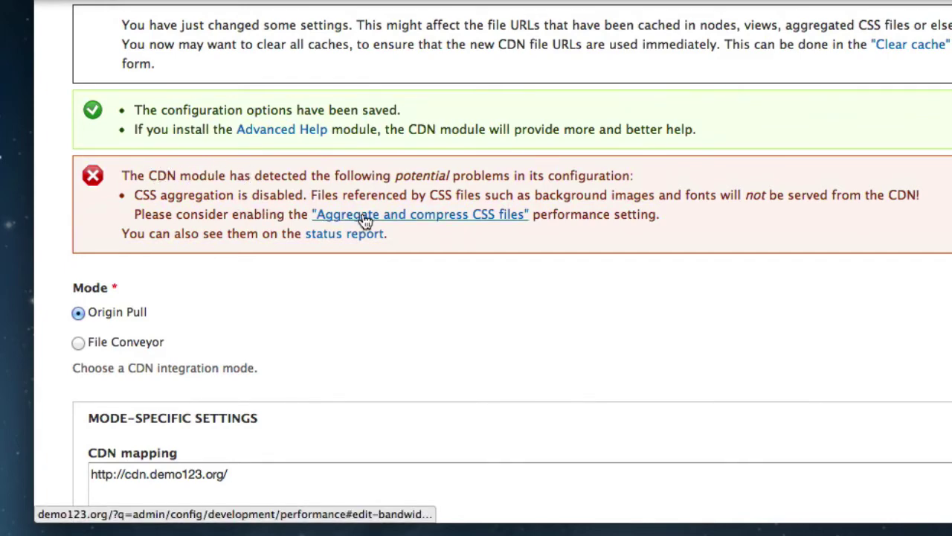
Turn on CSS and JavaScript aggregation on the Performance page and save.
{"action": "left_click", "coordinate": [397, 221]}
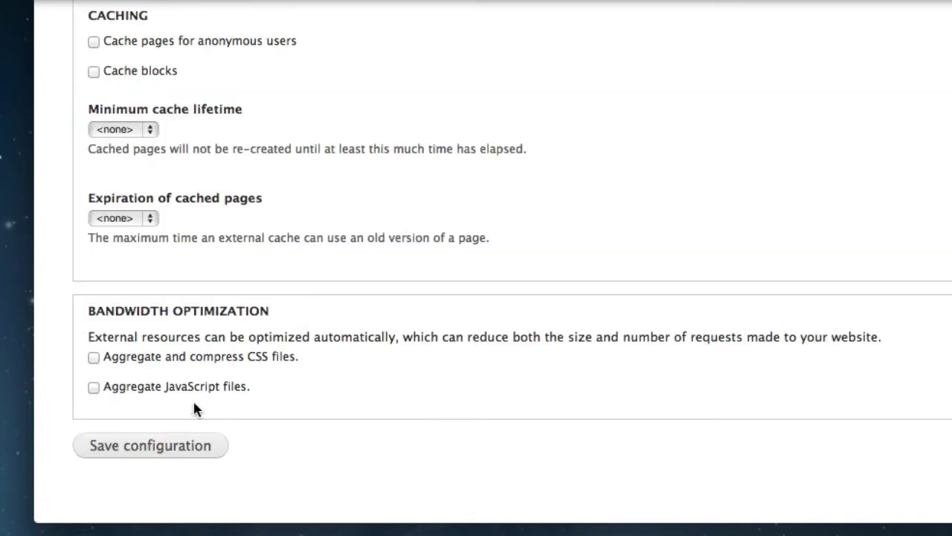
{"action": "left_click", "coordinate": [92, 389]}
{"action": "left_click", "coordinate": [136, 444]}
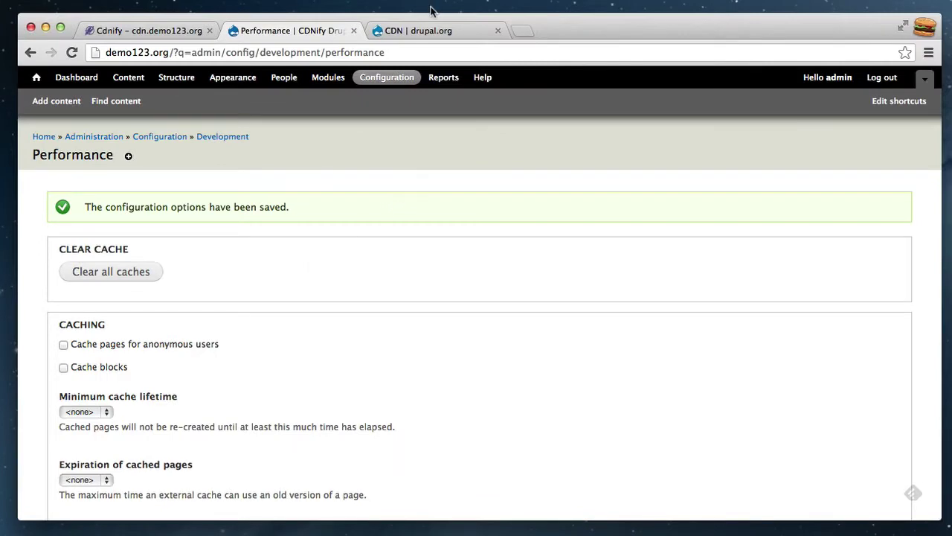
Load demo123.org and open the CDNify Marketing Meeting article.
{"action": "left_click", "coordinate": [413, 33]}
{"action": "left_click", "coordinate": [293, 55]}
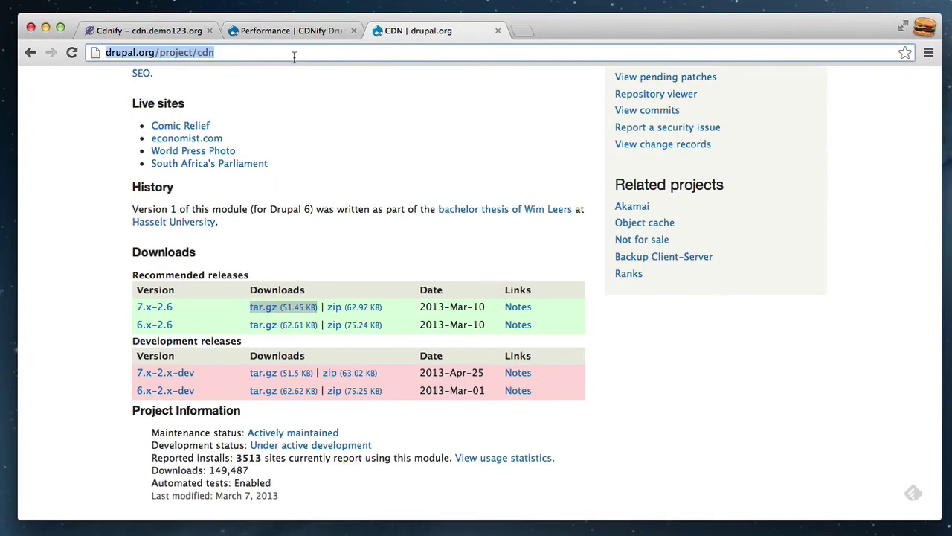
{"action": "type", "text": "demo123.org"}
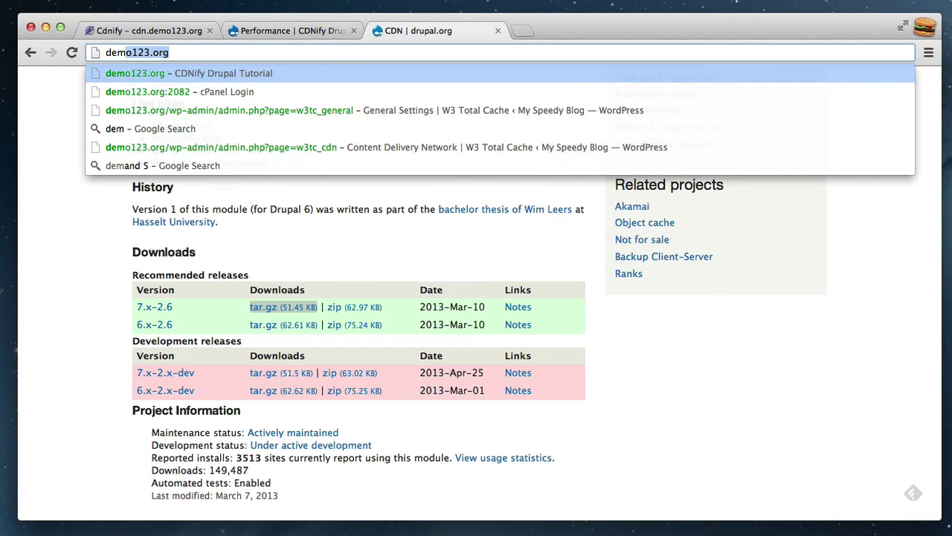
{"action": "key", "text": "Return"}
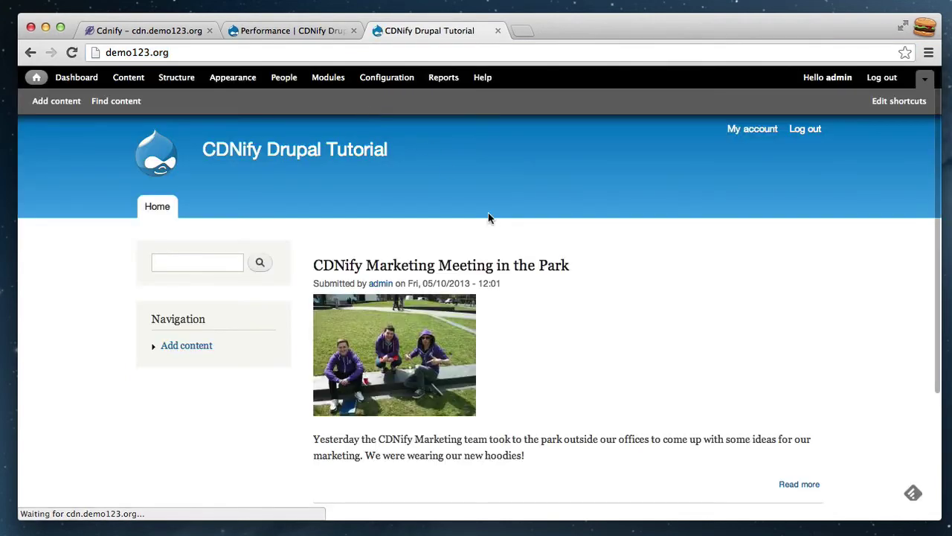
{"action": "left_click", "coordinate": [439, 346]}
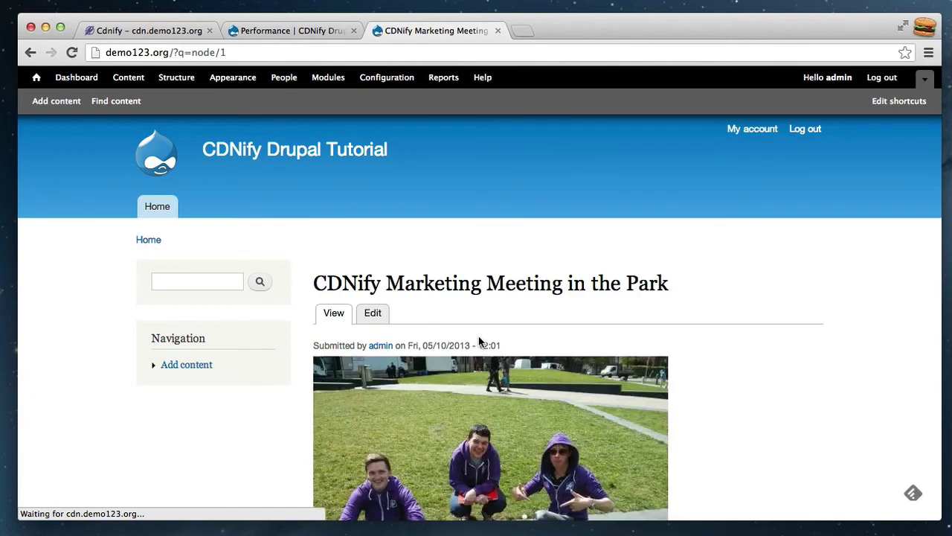
Open the article photo in a new tab and confirm its URL uses cdn.demo123.org.
{"action": "right_click", "coordinate": [493, 385]}
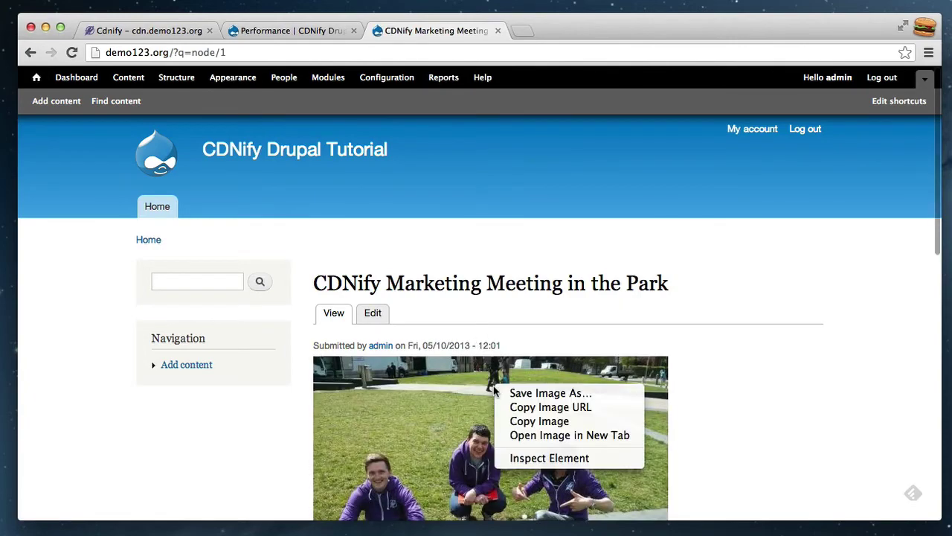
{"action": "left_click", "coordinate": [514, 434]}
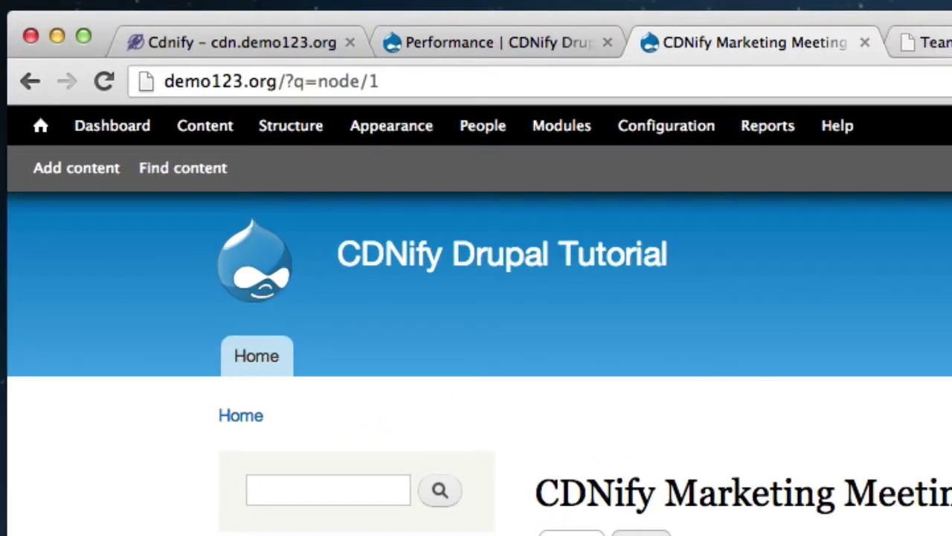
{"action": "left_click", "coordinate": [565, 31]}
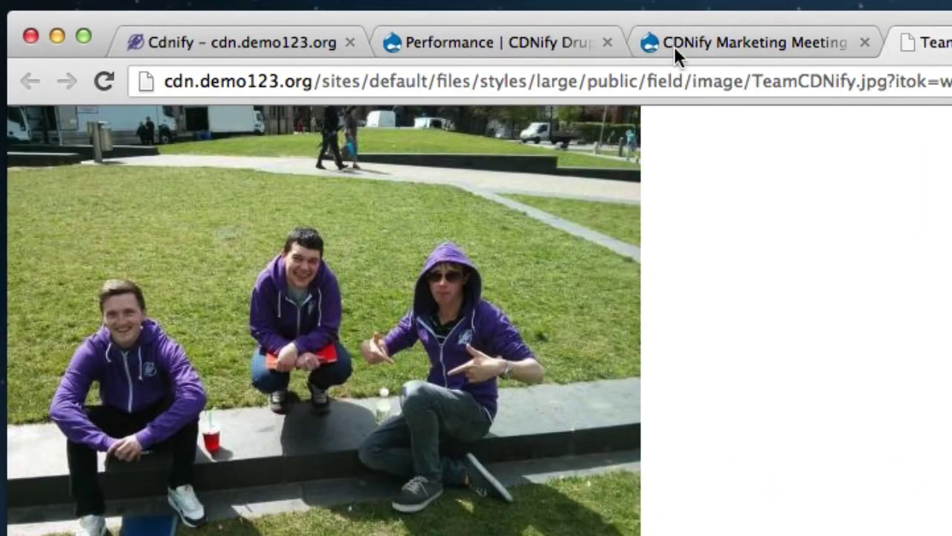
{"action": "left_click_drag", "start_coordinate": [164, 80], "coordinate": [309, 81]}
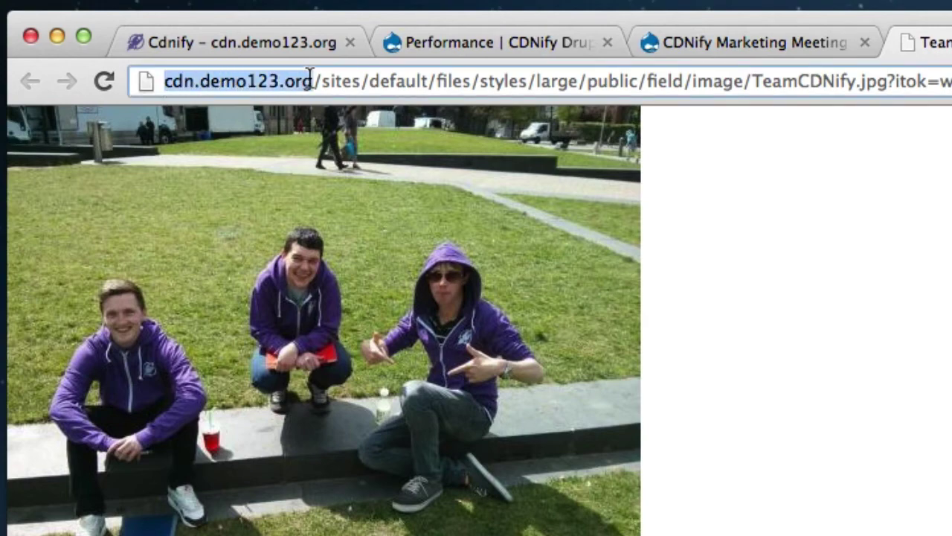
{"action": "left_click", "coordinate": [828, 45]}
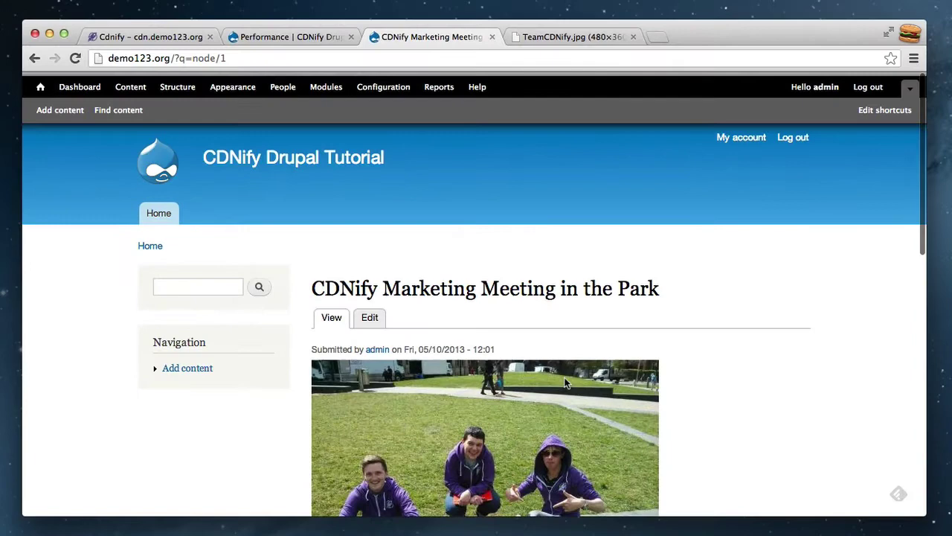
{"action": "scroll", "coordinate": [859, 366], "scroll_direction": "down", "scroll_amount": 3}
View the article's page source and scroll through the CSS and script links on cdn.demo123.org.
{"action": "right_click", "coordinate": [846, 324]}
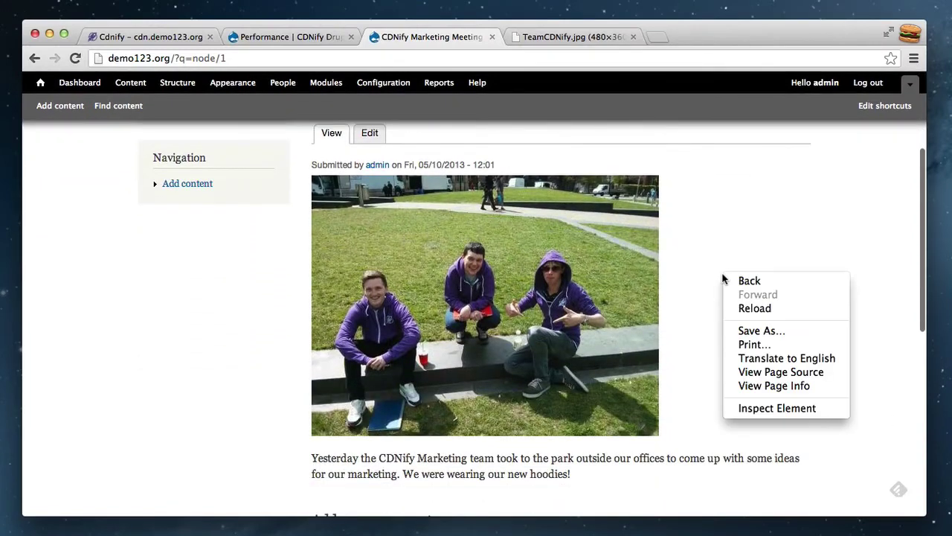
{"action": "left_click", "coordinate": [778, 371]}
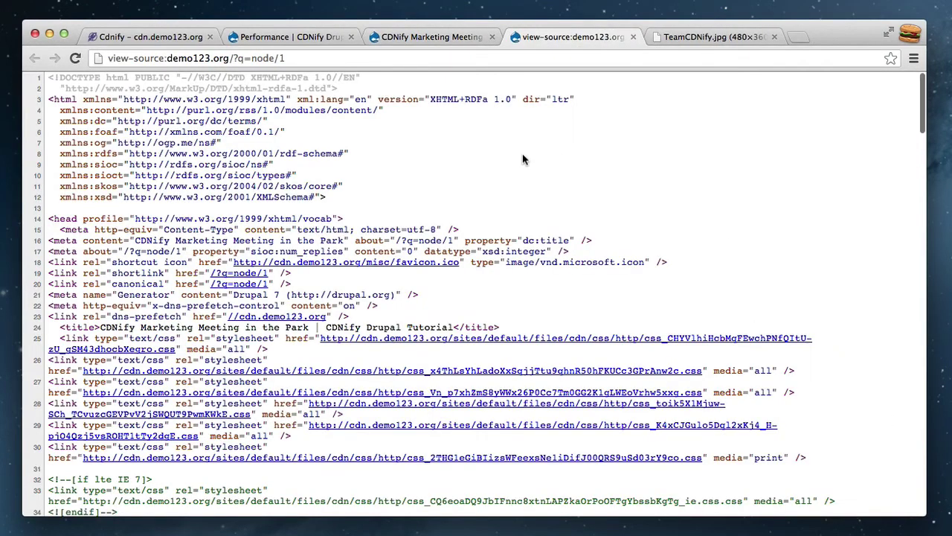
{"action": "scroll", "coordinate": [493, 184], "scroll_direction": "down", "scroll_amount": 1}
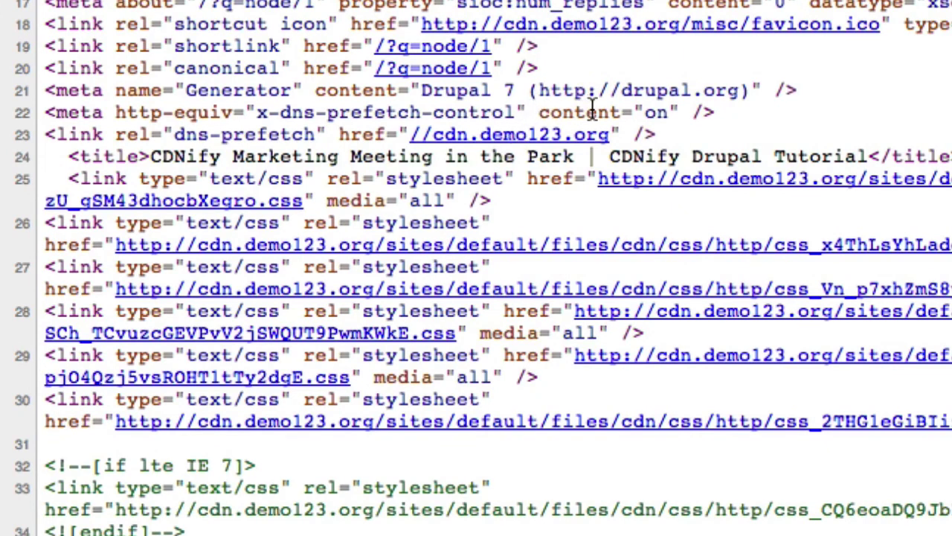
{"action": "scroll", "coordinate": [595, 110], "scroll_direction": "down", "scroll_amount": 3}
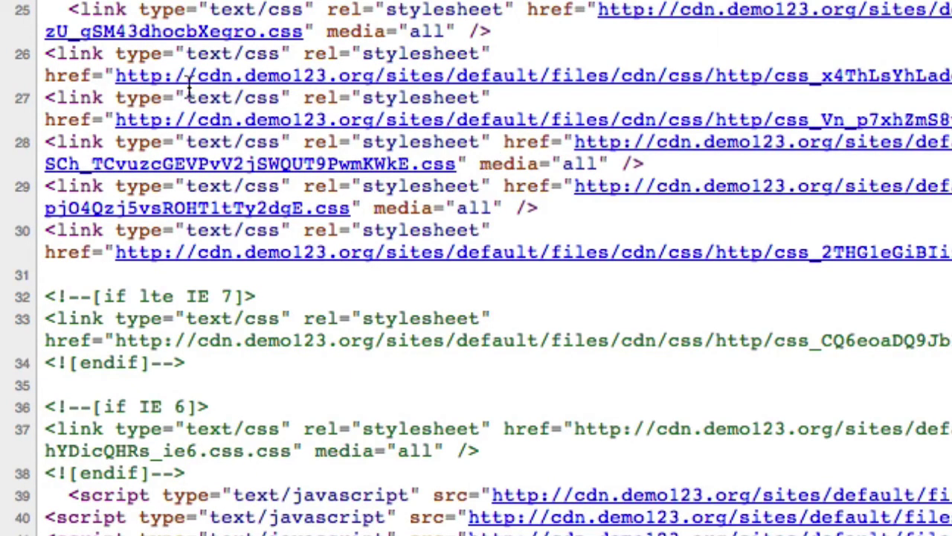
{"action": "scroll", "coordinate": [319, 148], "scroll_direction": "down", "scroll_amount": 3}
{"action": "scroll", "coordinate": [335, 171], "scroll_direction": "left", "scroll_amount": 1}
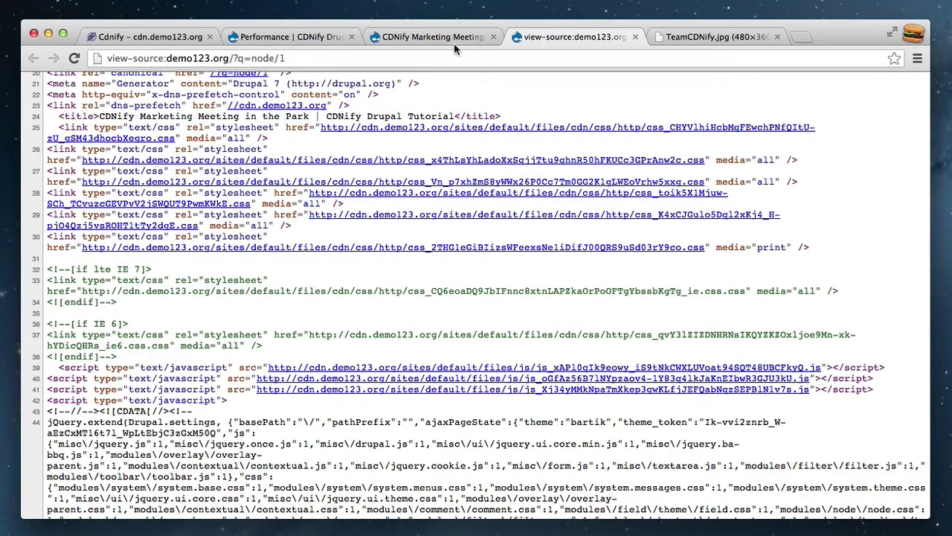
Go back to the CDNify Marketing Meeting in the Park article and scroll through it.
{"action": "left_click", "coordinate": [455, 37]}
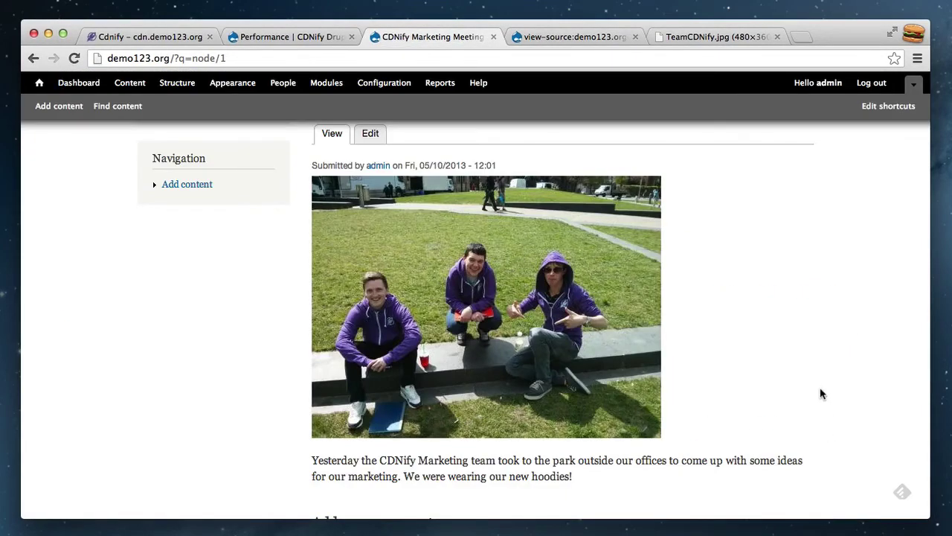
{"action": "scroll", "coordinate": [819, 386], "scroll_direction": "up", "scroll_amount": 5}
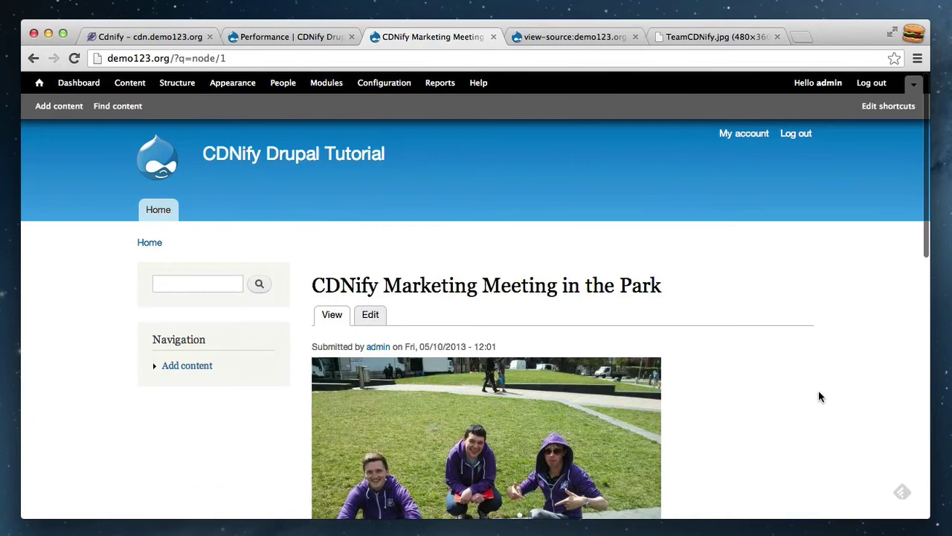
{"action": "scroll", "coordinate": [819, 397], "scroll_direction": "down", "scroll_amount": 3}
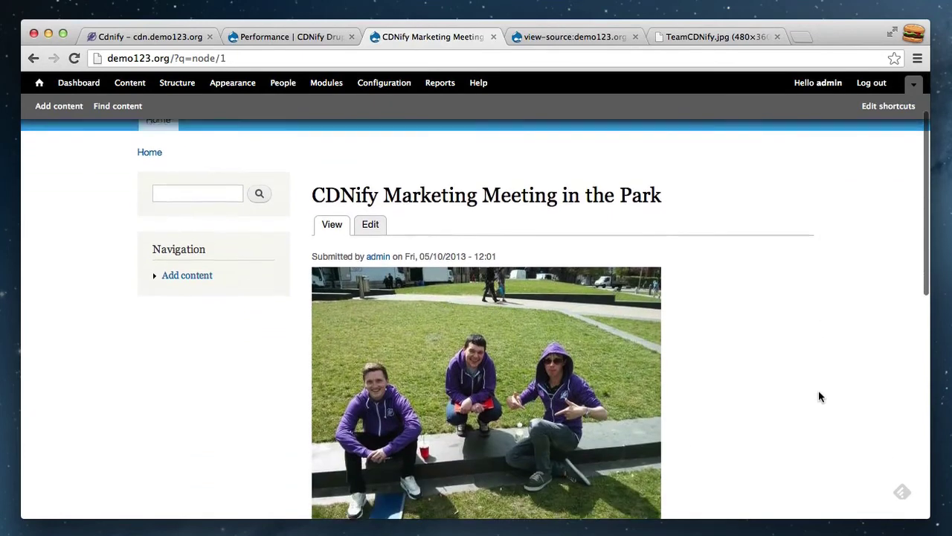